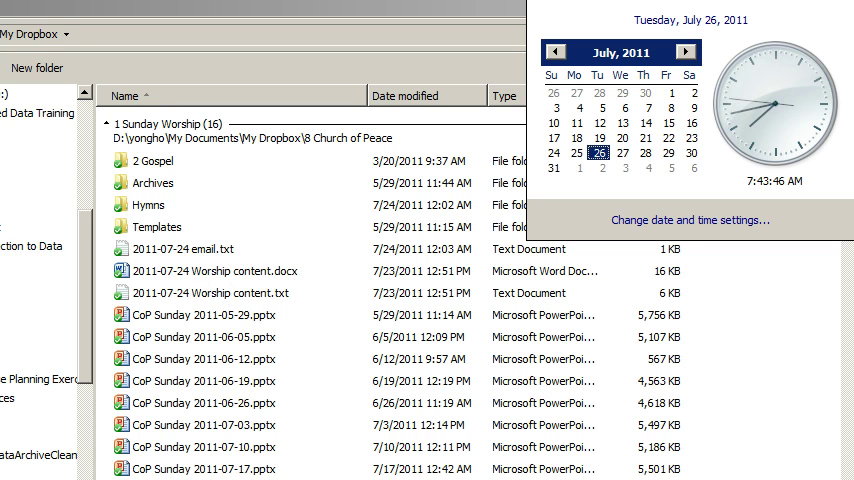
# Close the date and time flyout to reveal the full Sunday Worship folder listing.
pyautogui.click(92, 120)
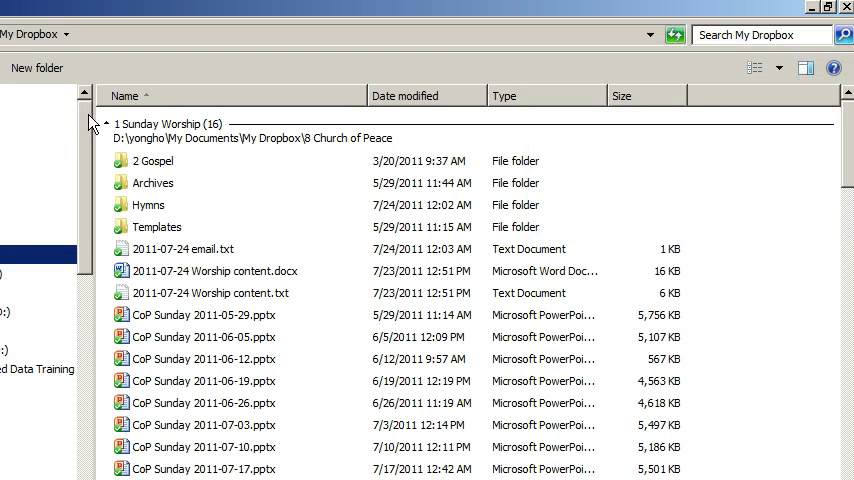
pyautogui.moveTo(92, 120); pyautogui.dragTo(92, 138)
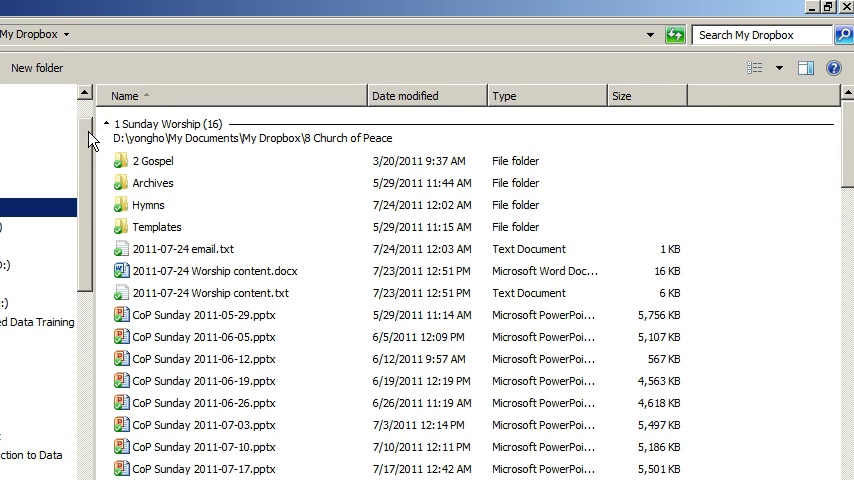
# Switch from the Screenr recorder page to the photo of the laptop's Excel sheet.
pyautogui.hotkey('alt', 'Tab')
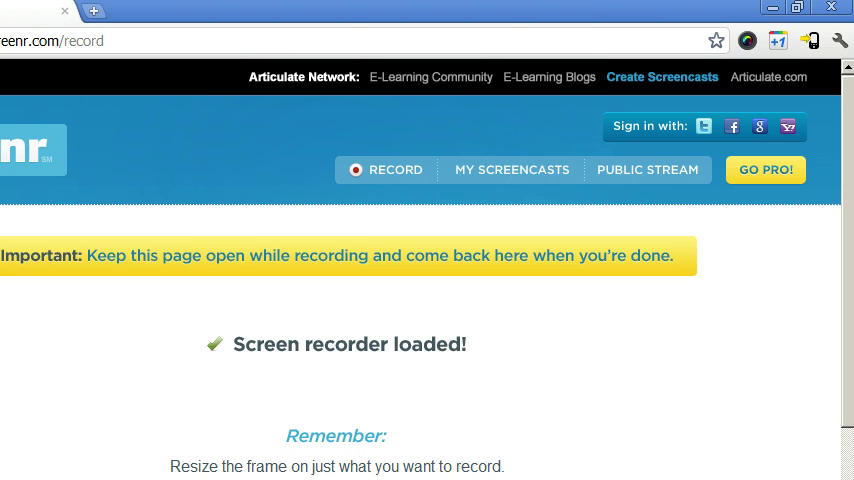
pyautogui.hotkey('alt', 'Tab')
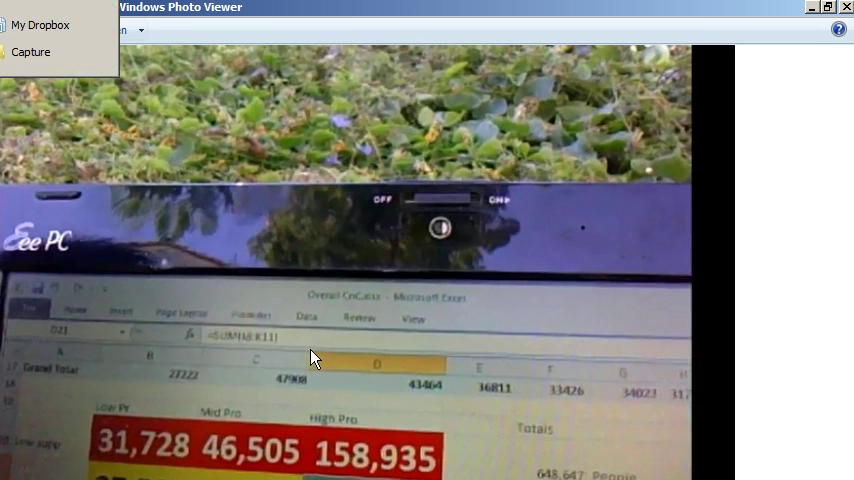
# View the precinct door-chart photo from the Capture folder, then go back to My Dropbox.
pyautogui.hotkey('alt', 'Tab')
pyautogui.click(278, 107)
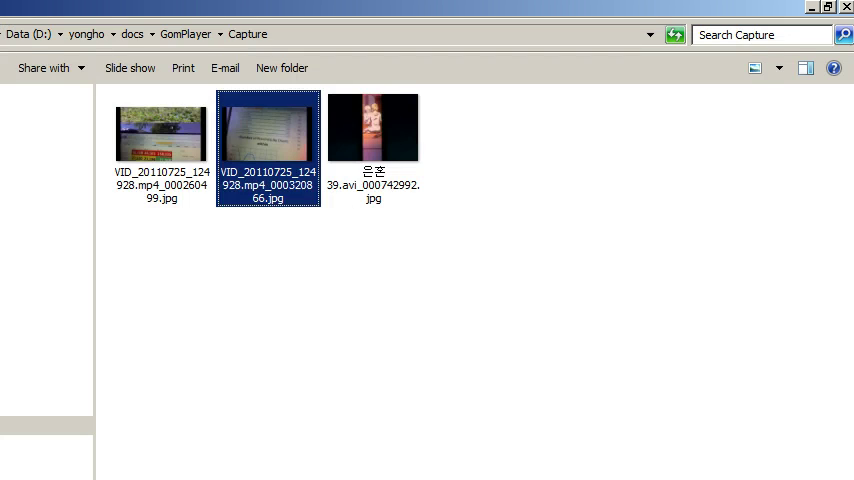
pyautogui.click(17, 172)
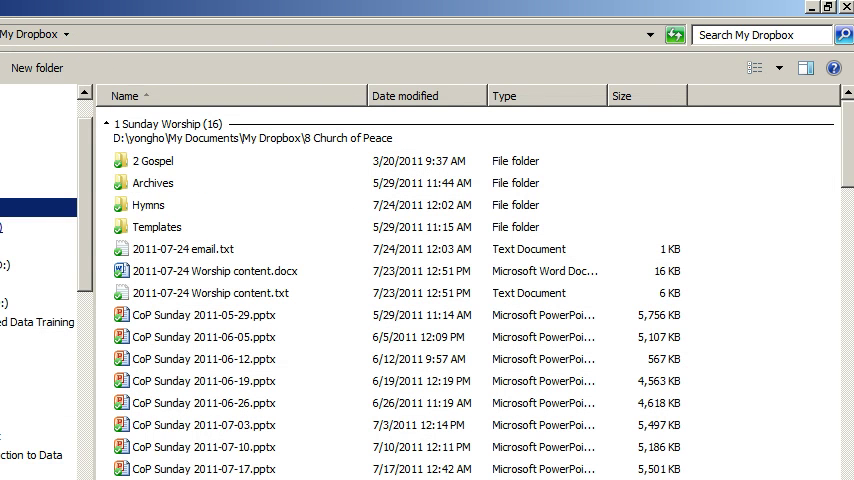
pyautogui.scroll(-3, 40, 300)
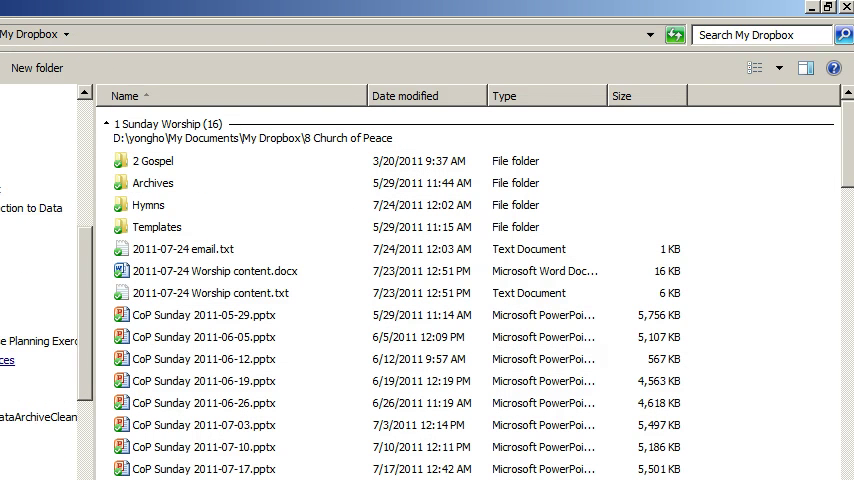
# Browse from Day 2 into the canvass results and Group 7 folders, then back to DataArchive.
pyautogui.click(30, 378)
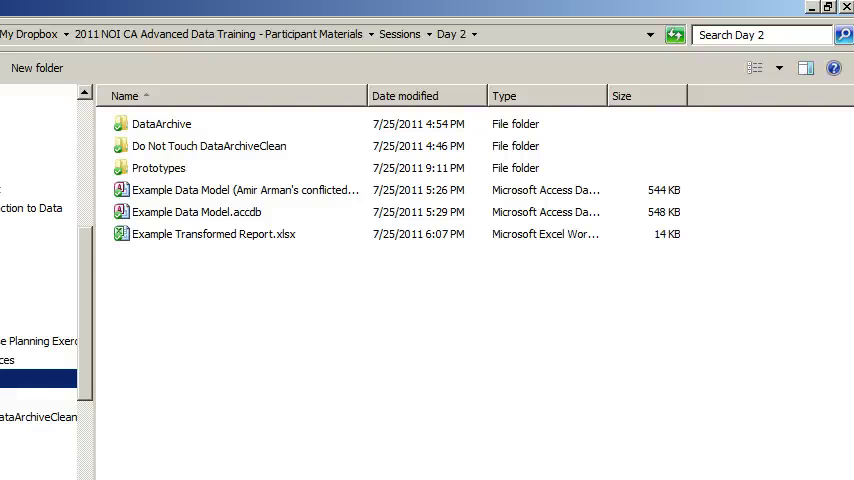
pyautogui.press('Down')
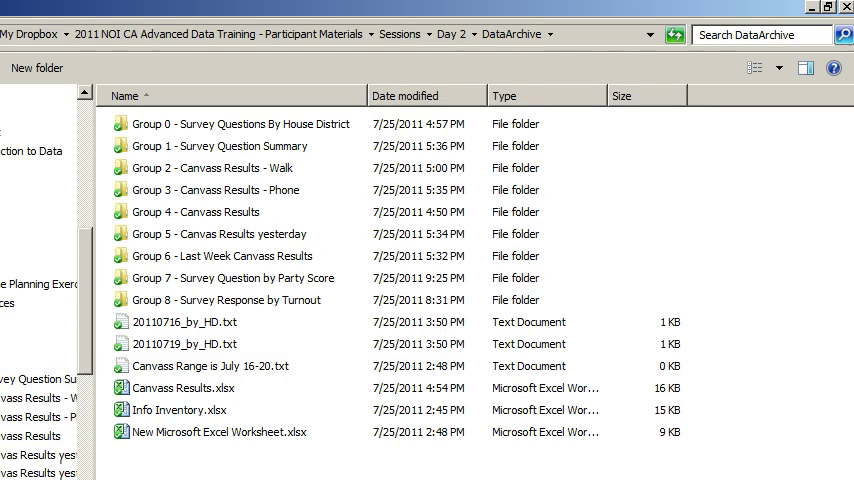
pyautogui.click(38, 473)
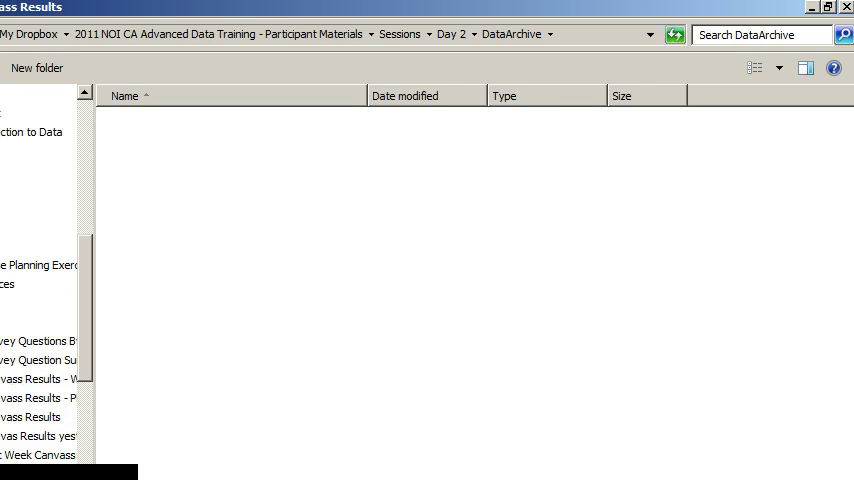
pyautogui.click(38, 473)
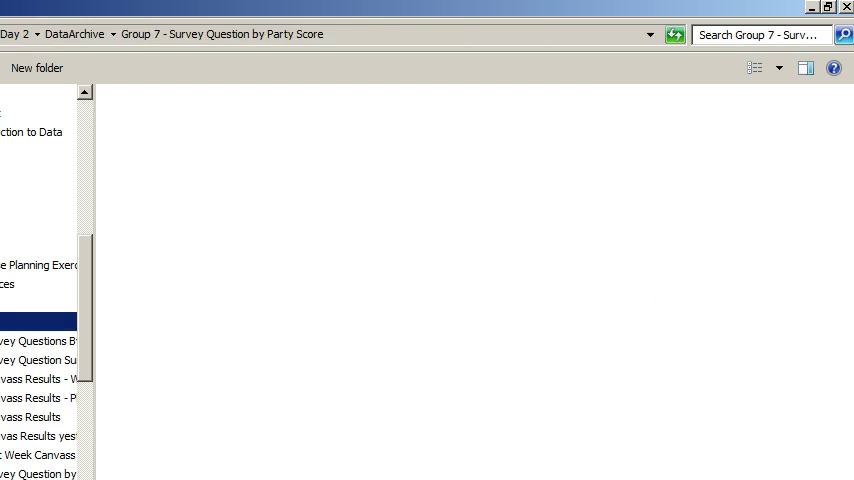
pyautogui.press('BackSpace')
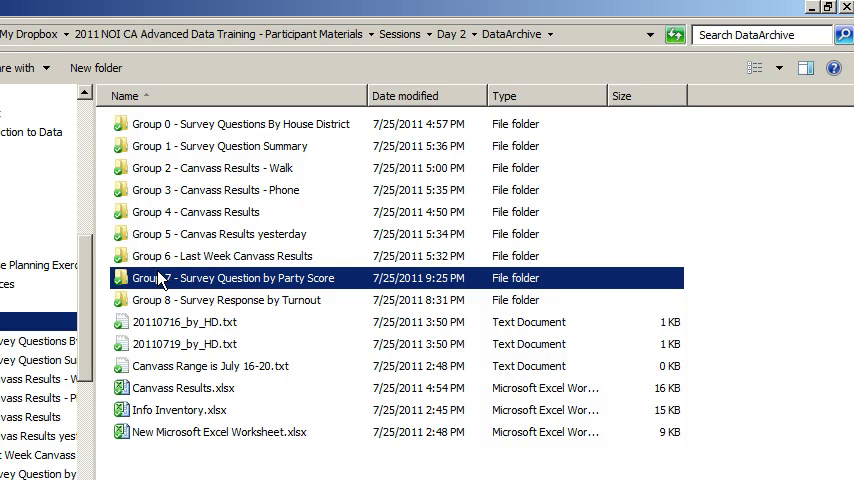
# Reopen DataArchive from Day 2 and select Info Inventory.xlsx.
pyautogui.click(143, 392)
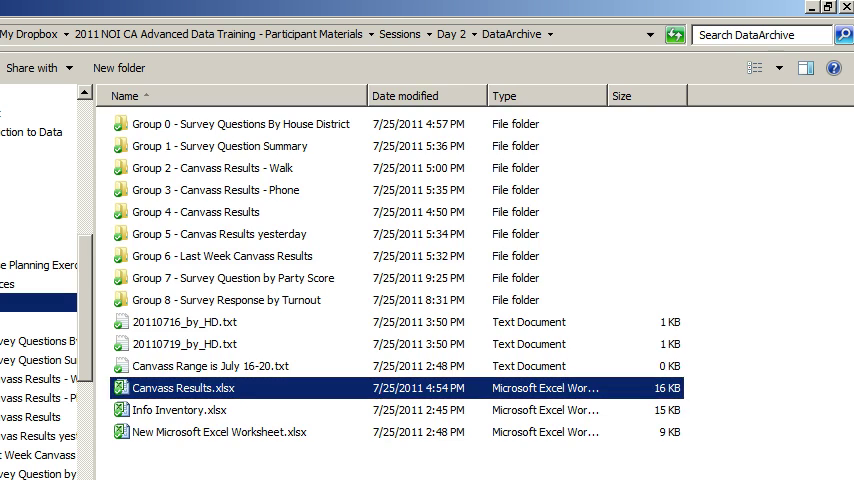
pyautogui.click(38, 303)
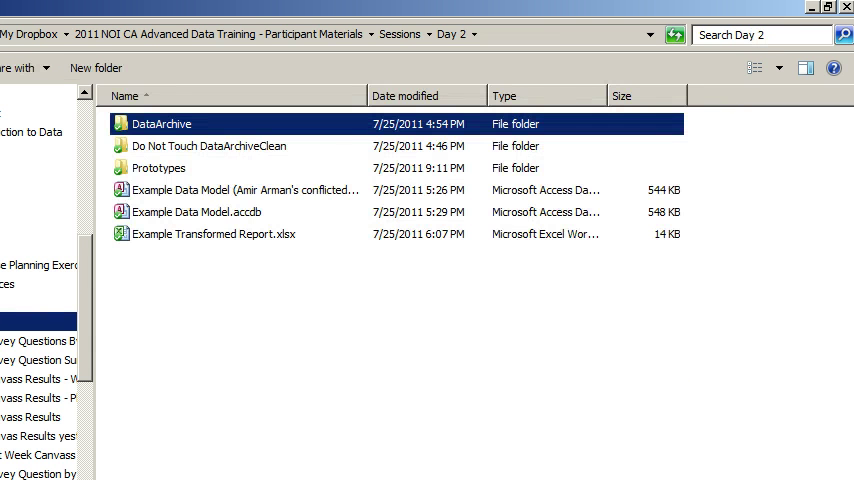
pyautogui.press('Return')
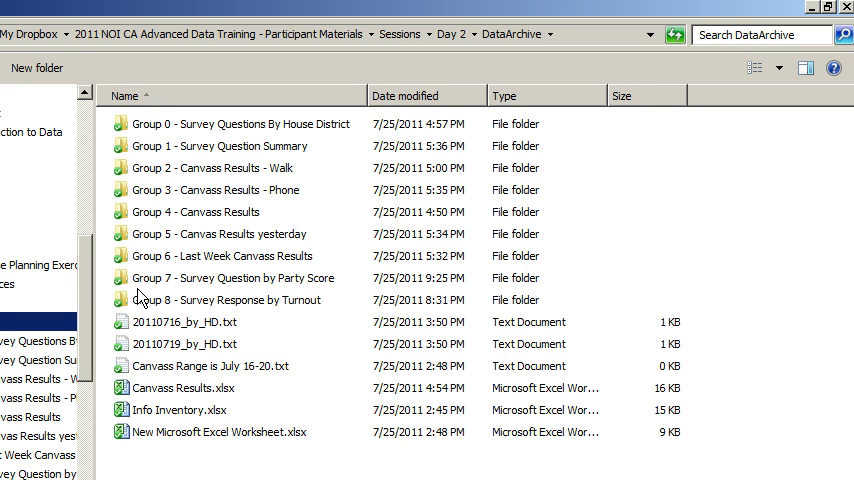
pyautogui.click(150, 410)
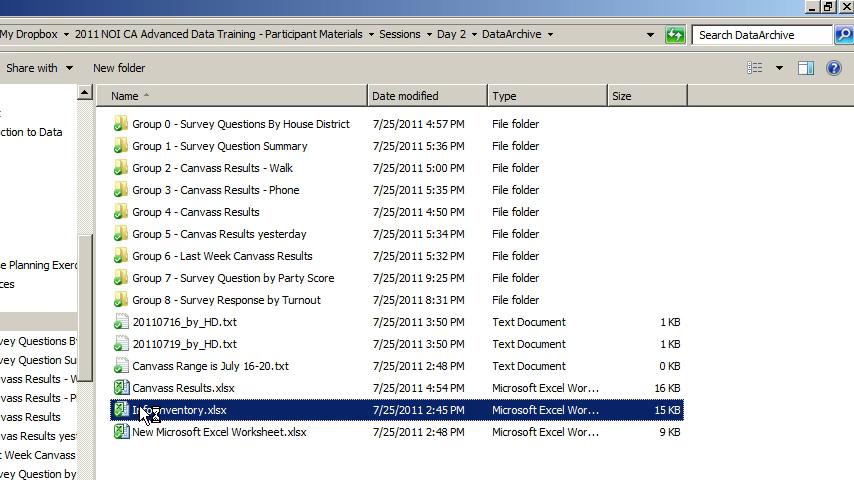
# Open Info Inventory.xlsx in Excel and enlarge its window to show more table rows.
pyautogui.doubleClick(150, 412)
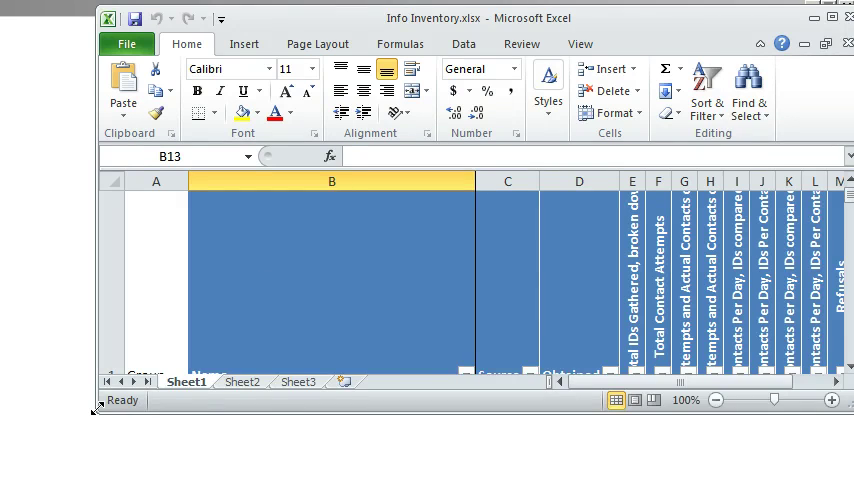
pyautogui.moveTo(95, 410)
pyautogui.mouseDown()
pyautogui.moveTo(60, 465)
pyautogui.moveTo(108, 380)
pyautogui.mouseUp()
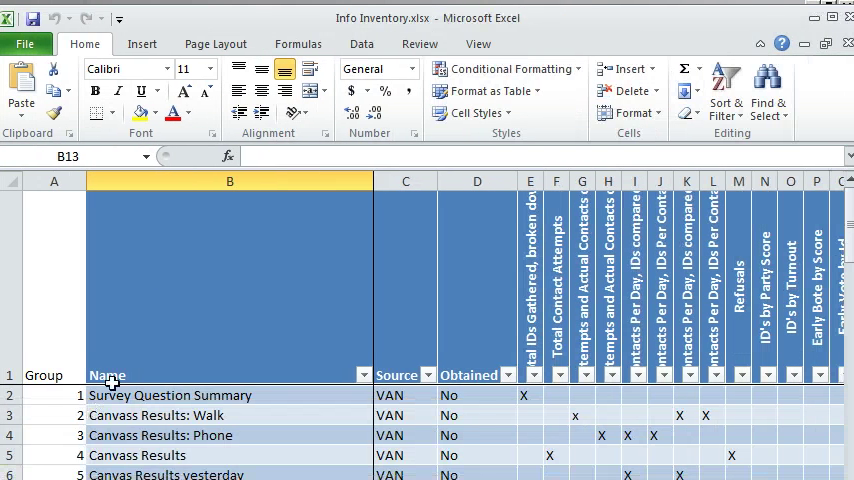
pyautogui.scroll(-2, 108, 380)
pyautogui.scroll(-7, 108, 380)
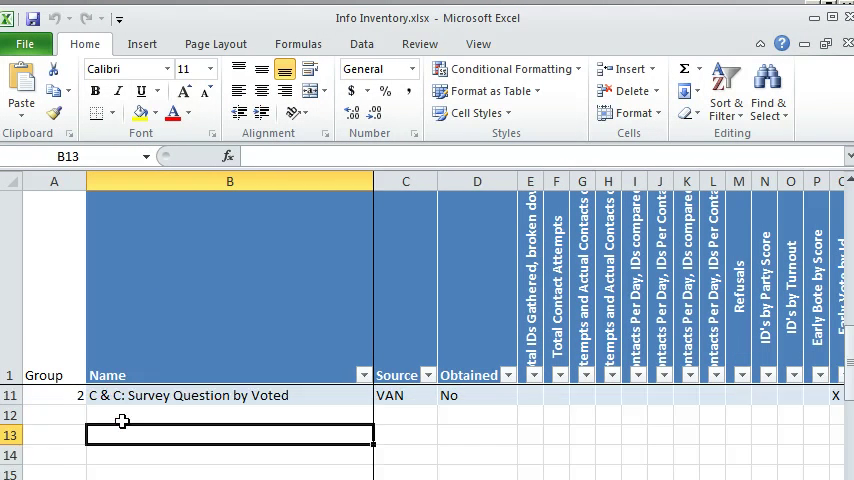
pyautogui.scroll(3, 120, 420)
pyautogui.scroll(6, 120, 420)
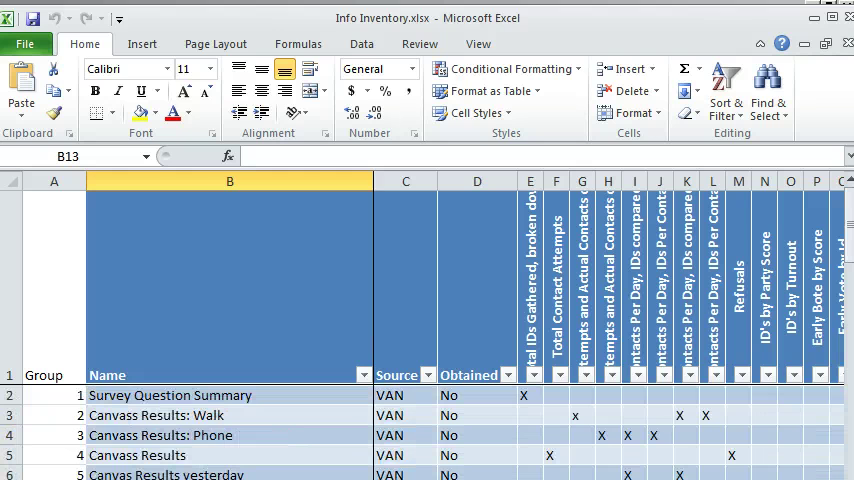
pyautogui.hotkey('alt', 'Tab')
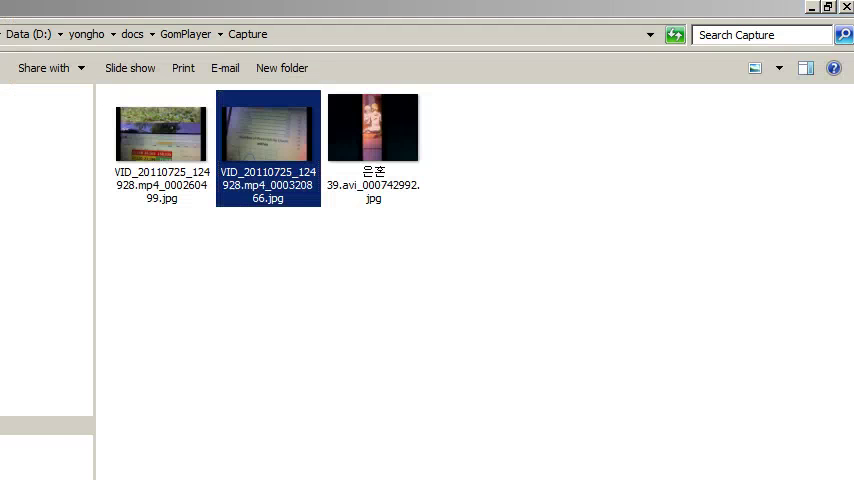
# Inside the Group 7 folder, check combined.xls and the CSV, then open 'data for survey response chart.xlsx'.
pyautogui.hotkey('alt', 'Tab')
pyautogui.click(139, 278)
pyautogui.doubleClick(139, 283)
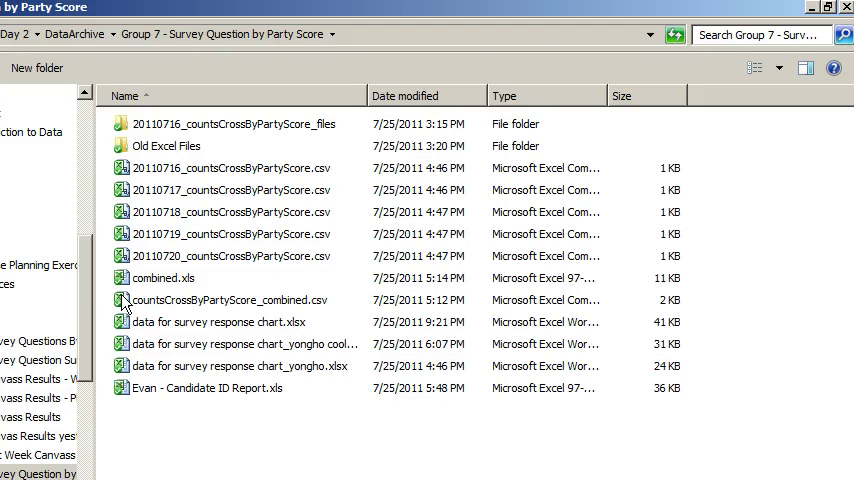
pyautogui.click(122, 278)
pyautogui.click(135, 300)
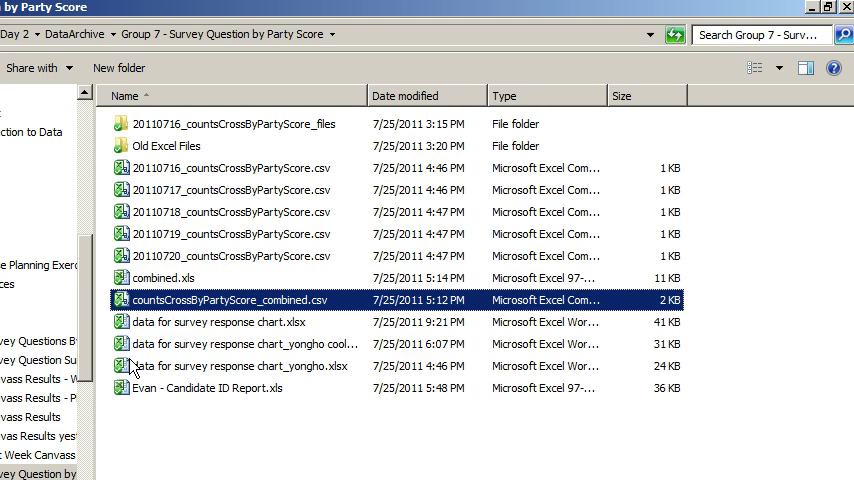
pyautogui.click(145, 322)
pyautogui.doubleClick(155, 330)
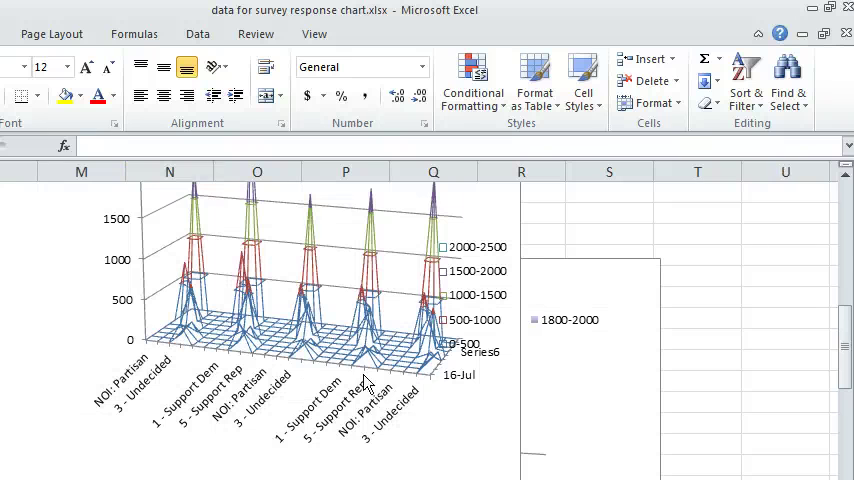
pyautogui.scroll(3, 389, 402)
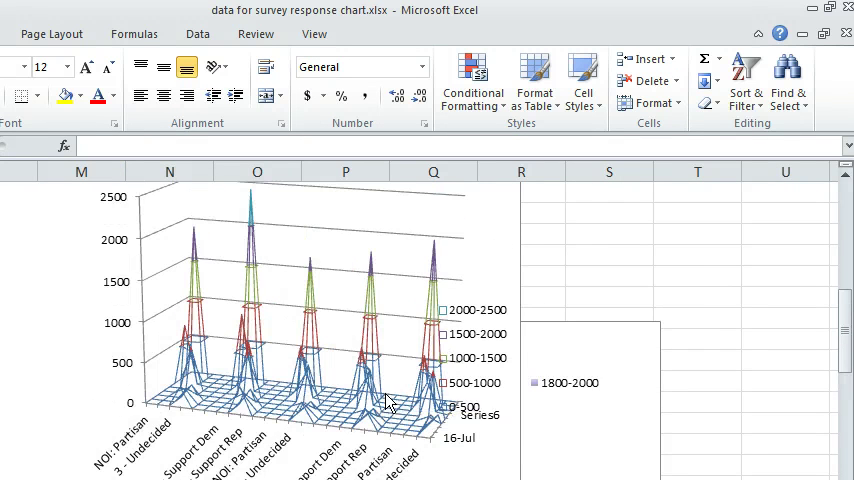
pyautogui.scroll(-3, 487, 401)
pyautogui.scroll(-3, 487, 401)
pyautogui.scroll(3, 487, 401)
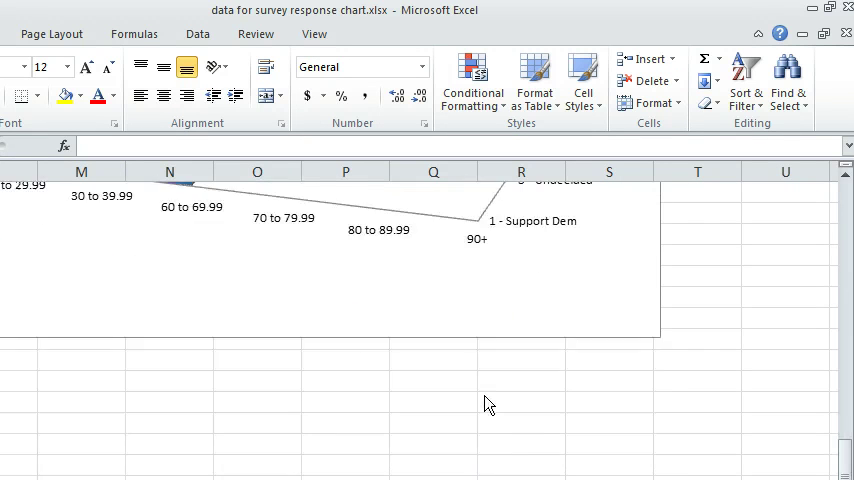
pyautogui.scroll(-3, 487, 401)
pyautogui.scroll(3, 487, 404)
pyautogui.scroll(3, 487, 404)
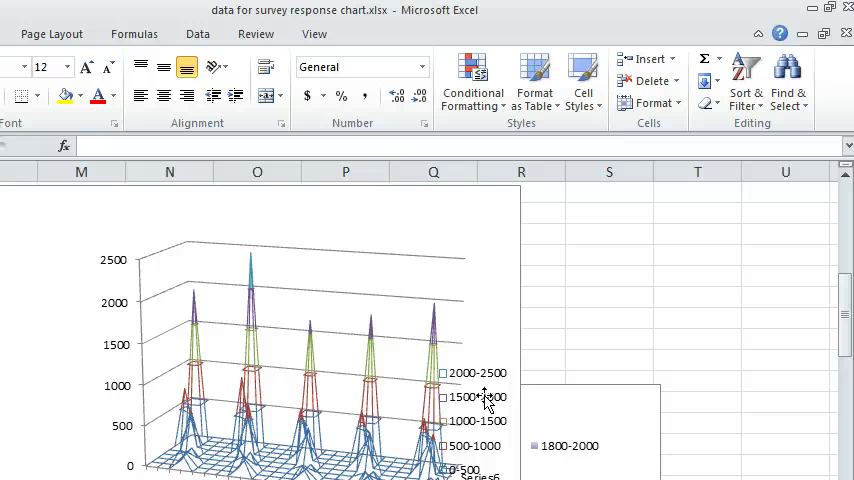
pyautogui.scroll(-3, 120, 270)
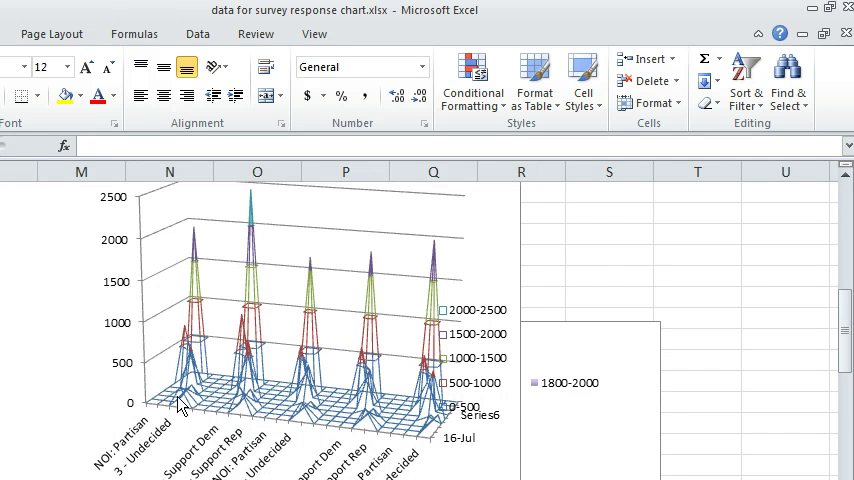
# Select Group1.FieldTrends_yk_after.xlsx in the Reviewed pretty prototypes folder and open it.
pyautogui.hotkey('alt', 'Tab')
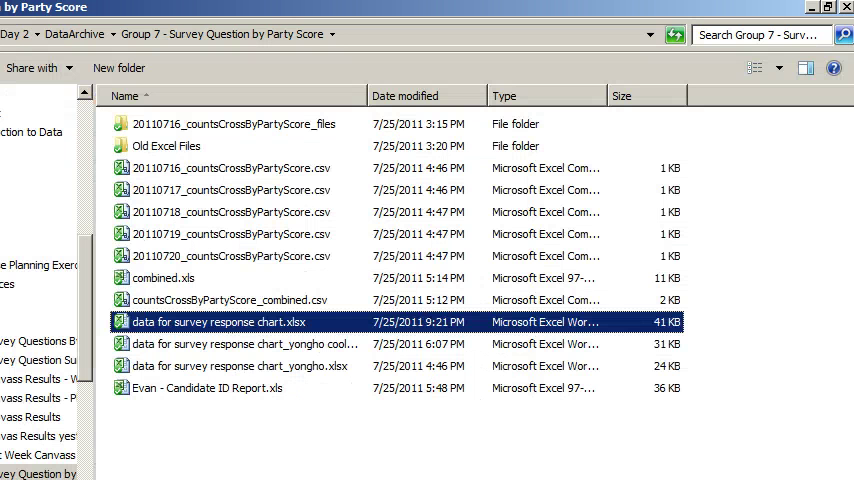
pyautogui.scroll(-3, 60, 320)
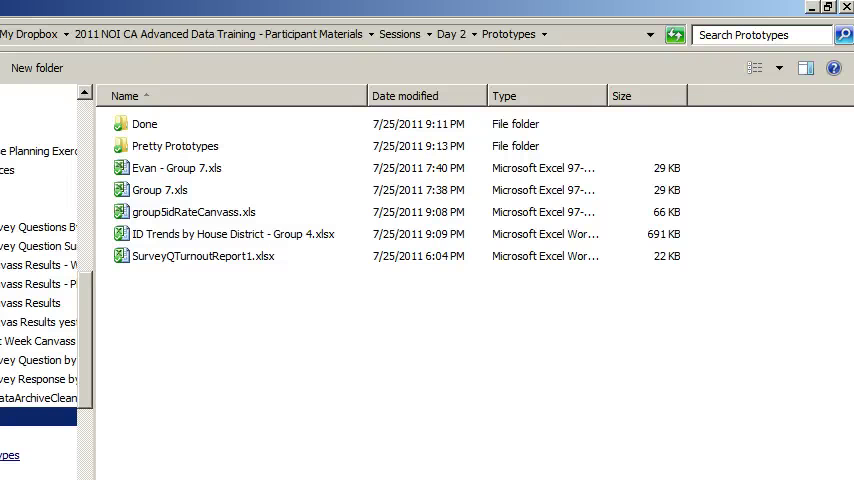
pyautogui.scroll(-1, 40, 250)
pyautogui.scroll(1, 40, 300)
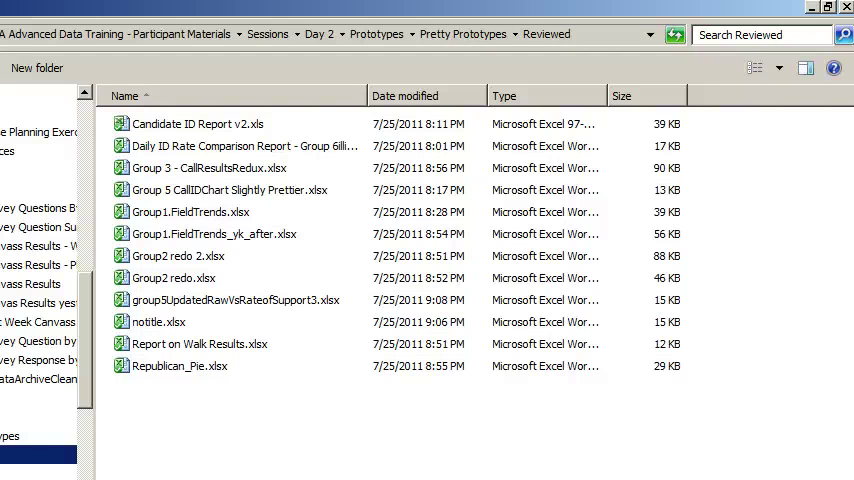
pyautogui.click(205, 192)
pyautogui.click(200, 236)
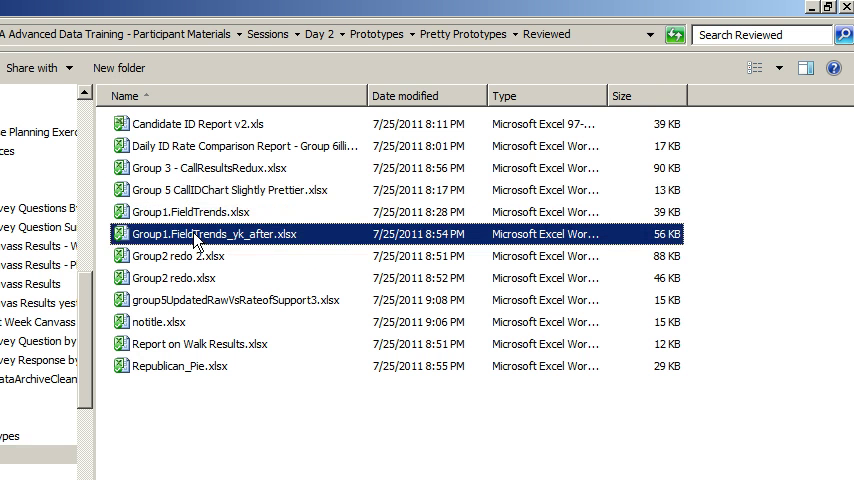
pyautogui.press('Up')
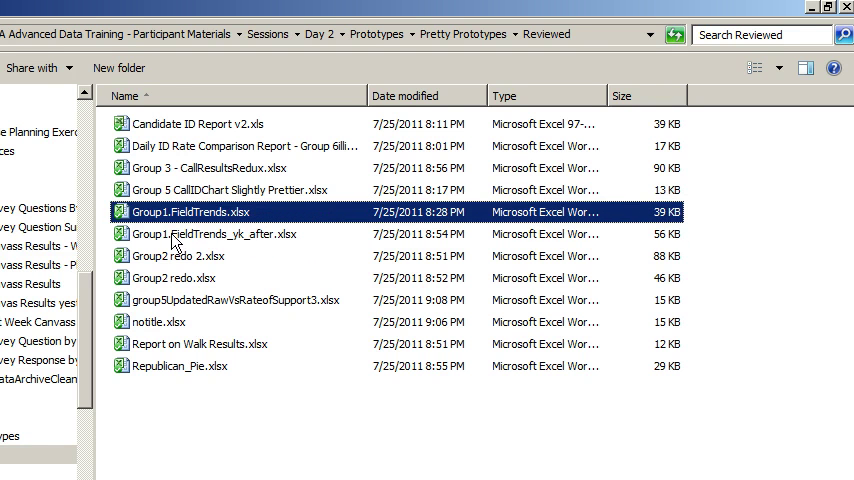
pyautogui.click(200, 234)
pyautogui.hotkey('alt', 'Tab')
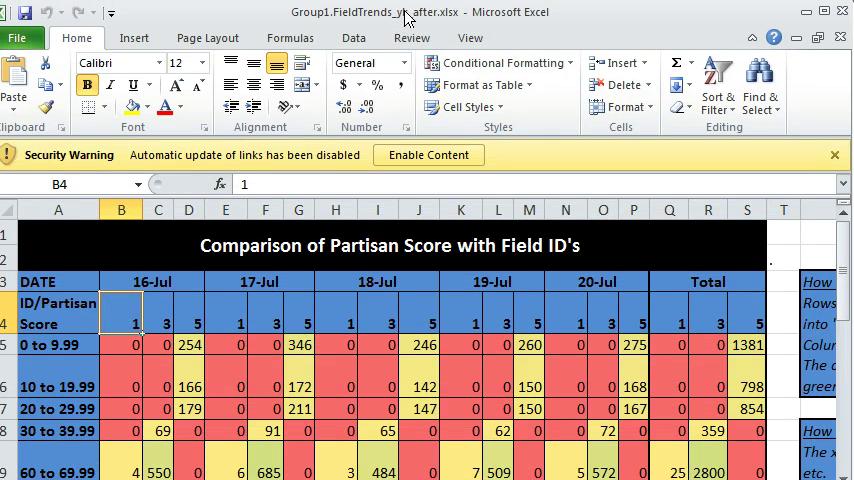
# Collapse the ribbon, then review the zero low-score totals, 18-Jul values and the 1,671 for 90+.
pyautogui.doubleClick(77, 38)
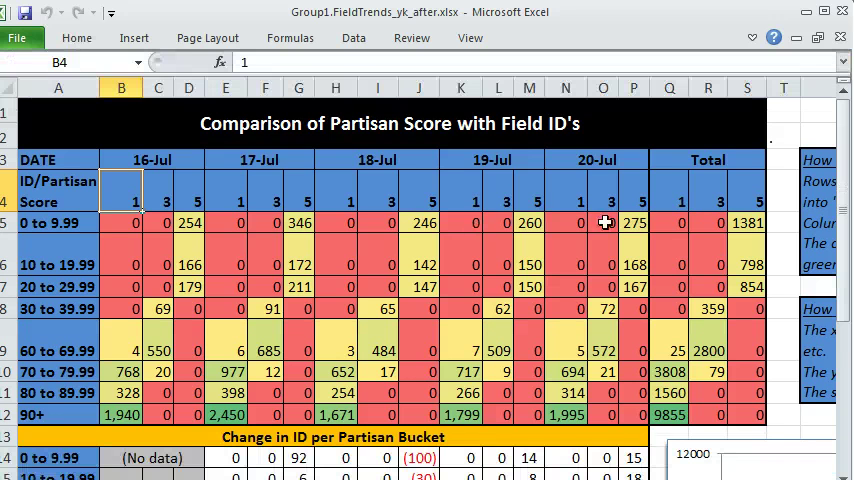
pyautogui.click(715, 222)
pyautogui.moveTo(715, 222); pyautogui.dragTo(680, 286)
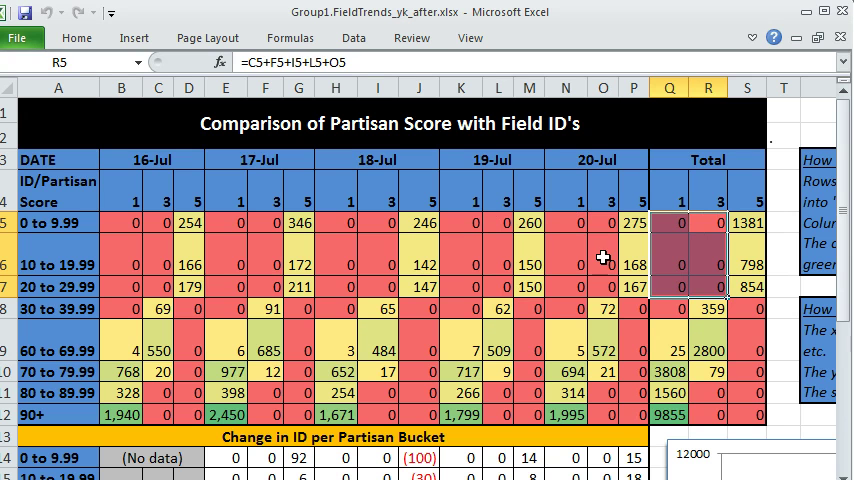
pyautogui.moveTo(418, 221); pyautogui.dragTo(418, 286)
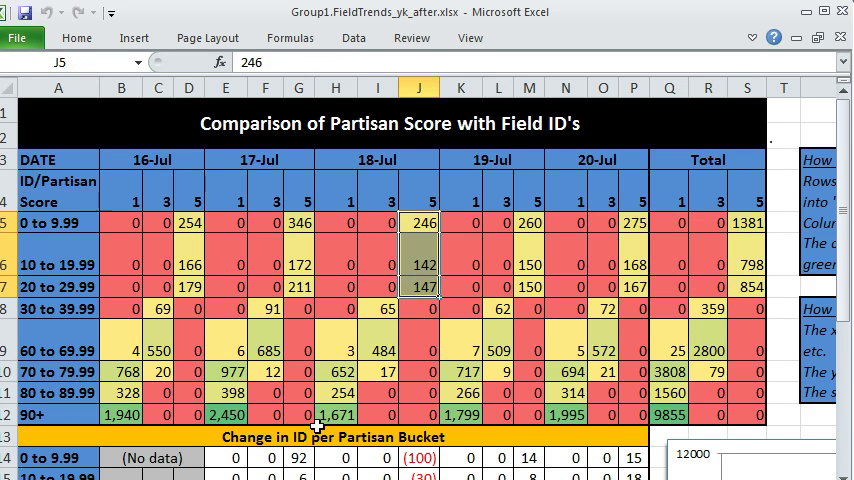
pyautogui.click(327, 413)
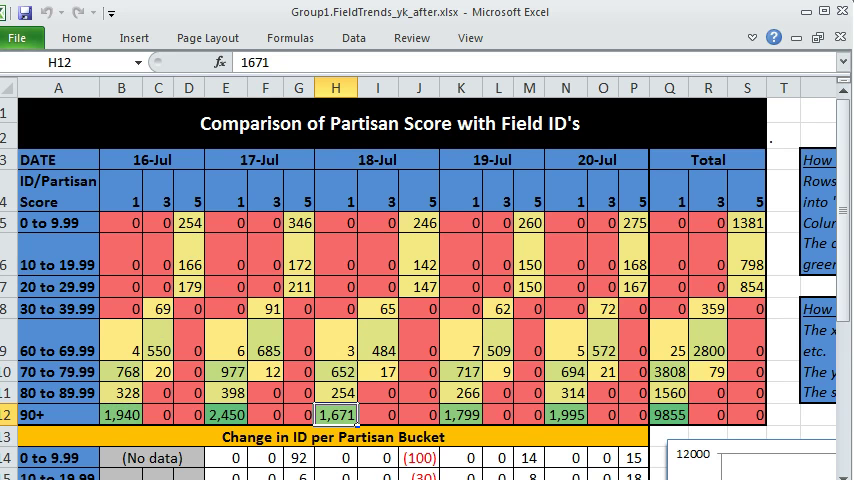
pyautogui.hotkey('alt', 'Tab')
pyautogui.hotkey('alt', 'Tab')
pyautogui.scroll(-1, 210, 210)
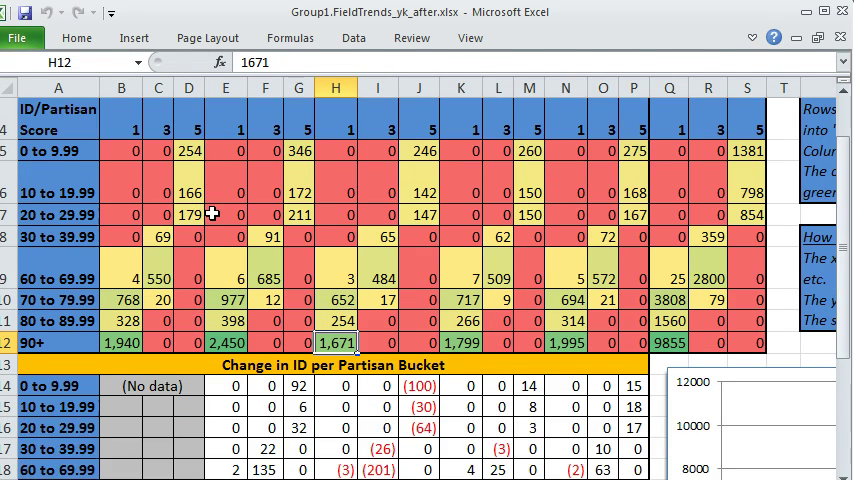
pyautogui.scroll(-2, 210, 210)
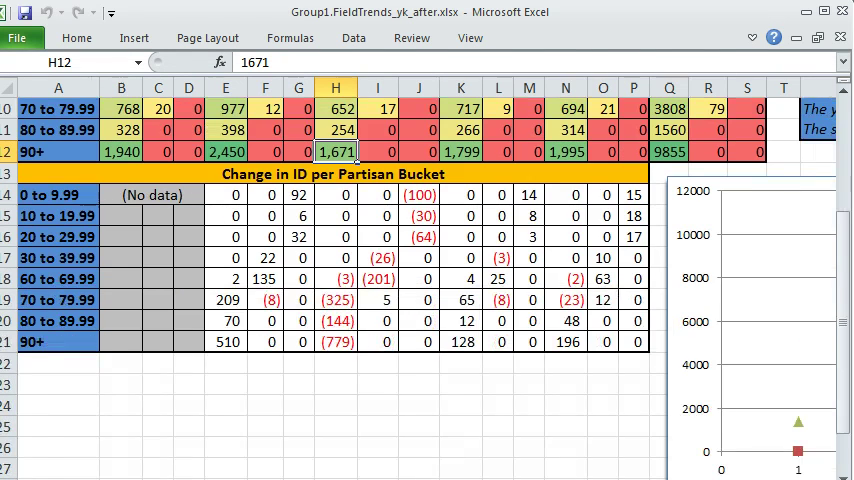
pyautogui.moveTo(440, 478)
pyautogui.mouseDown()
pyautogui.moveTo(520, 478)
pyautogui.moveTo(512, 478)
pyautogui.mouseUp()
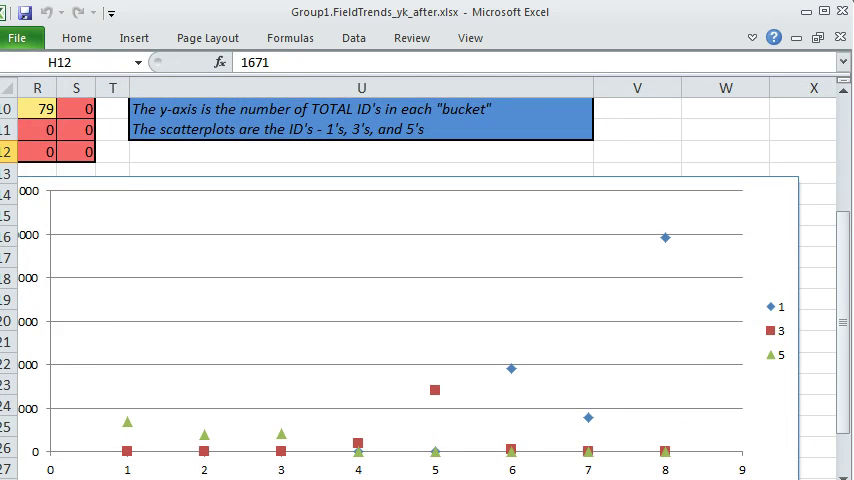
pyautogui.moveTo(512, 478); pyautogui.dragTo(440, 478)
pyautogui.scroll(5, 250, 196)
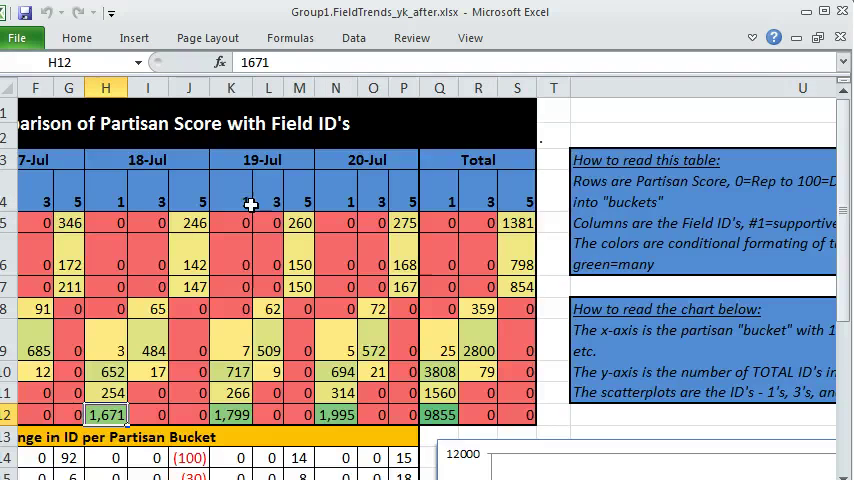
pyautogui.hscroll(-5, 437, 223)
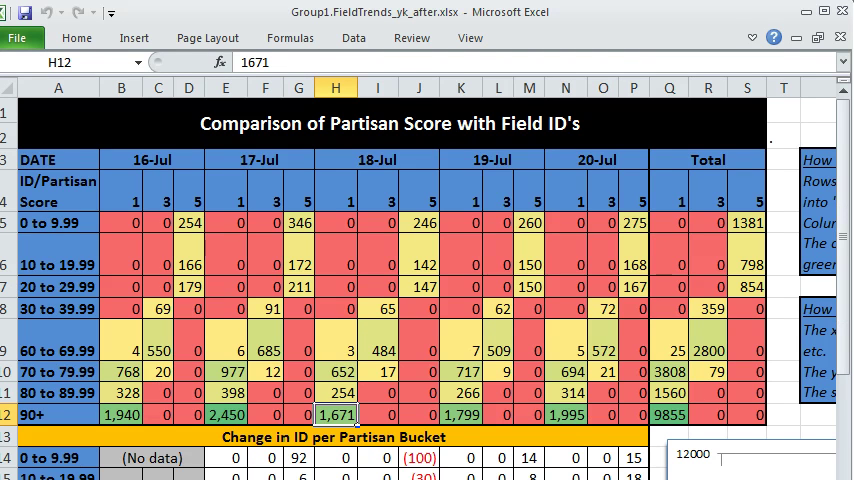
# Flip between the simplified and color-coded sheets, selecting the Change in ID per Partisan Bucket values.
pyautogui.hotkey('ctrl', 'pagedown')
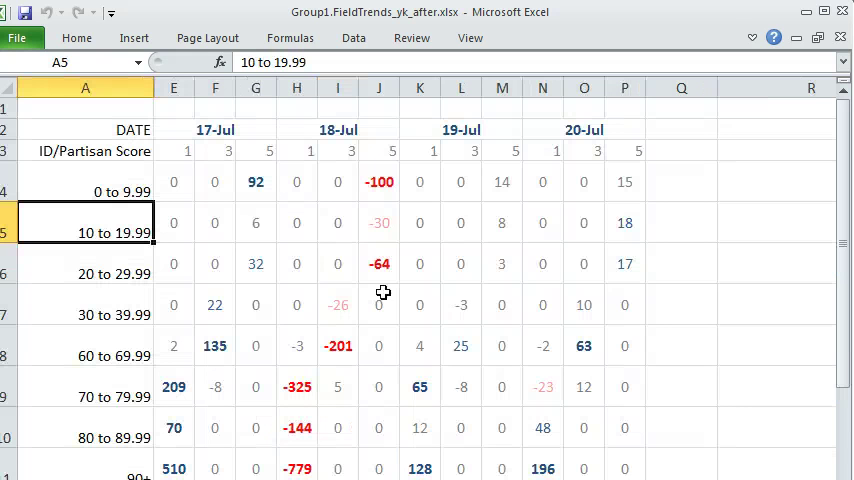
pyautogui.hotkey('ctrl', 'pageup')
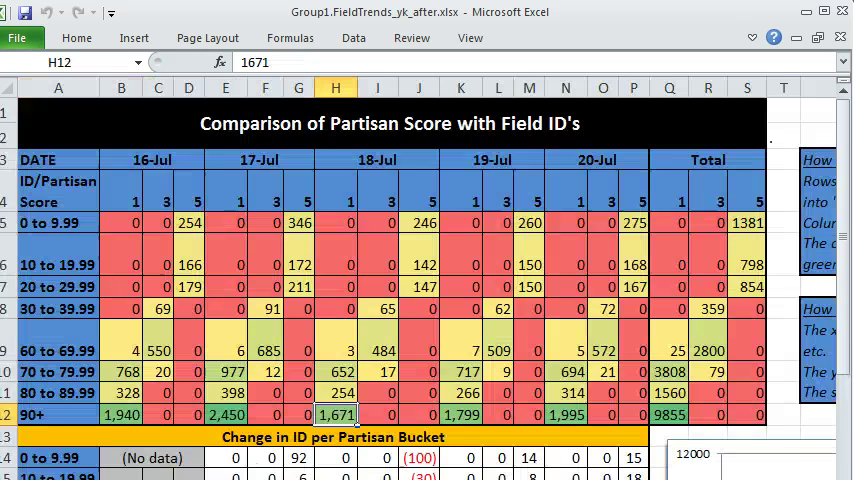
pyautogui.scroll(-3, 427, 280)
pyautogui.moveTo(226, 194); pyautogui.dragTo(636, 342)
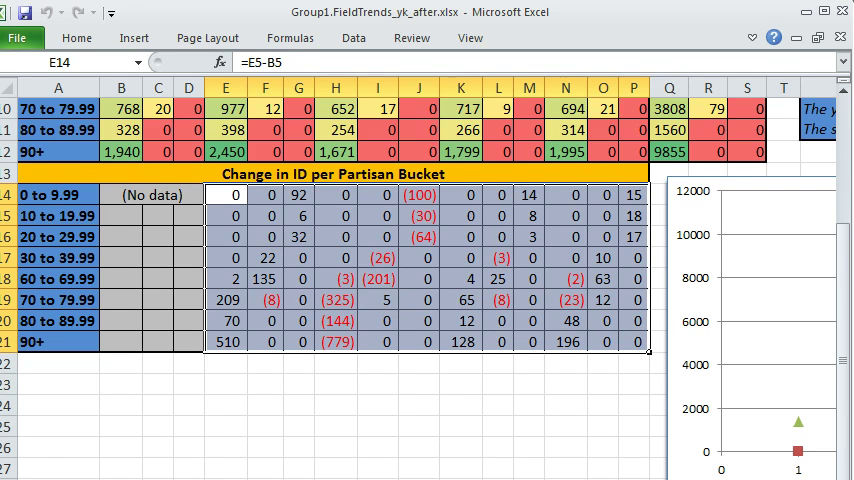
pyautogui.hotkey('ctrl', 'pagedown')
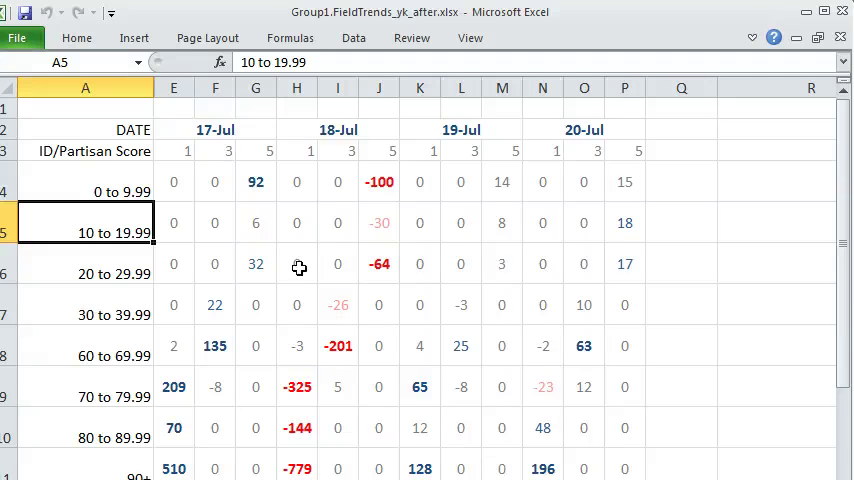
pyautogui.scroll(-1, 300, 267)
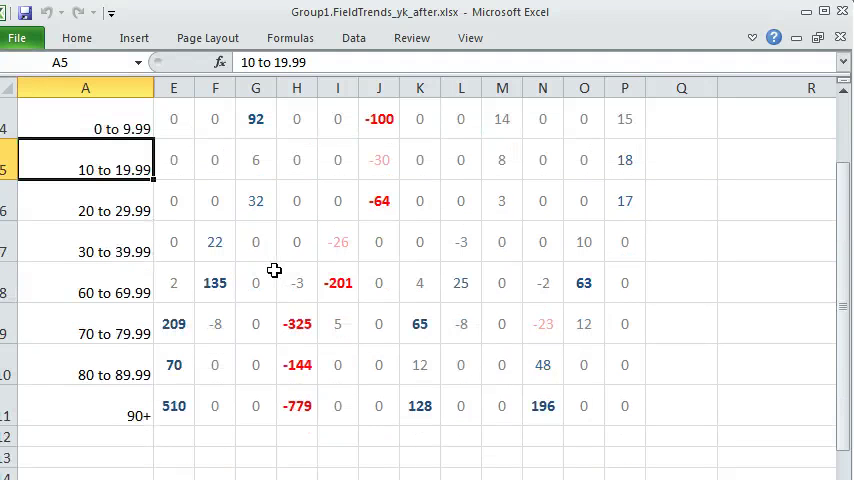
pyautogui.scroll(1, 270, 270)
pyautogui.click(180, 178)
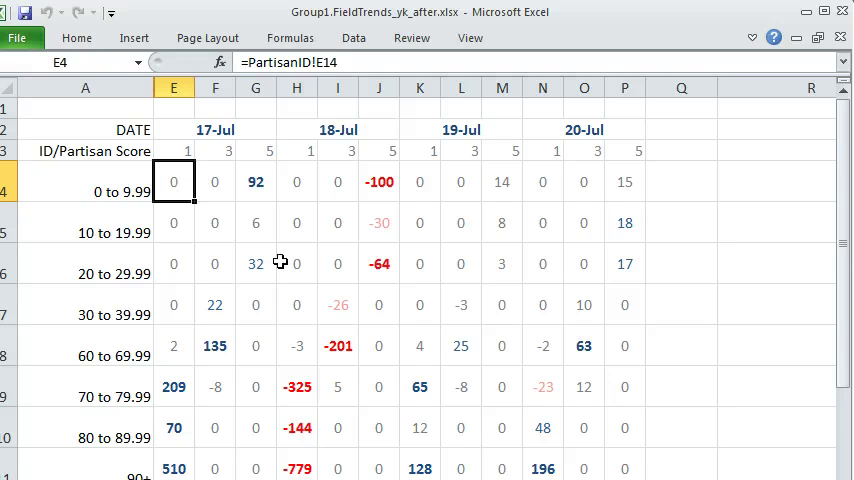
pyautogui.moveTo(172, 387); pyautogui.dragTo(308, 218)
pyautogui.click(174, 387)
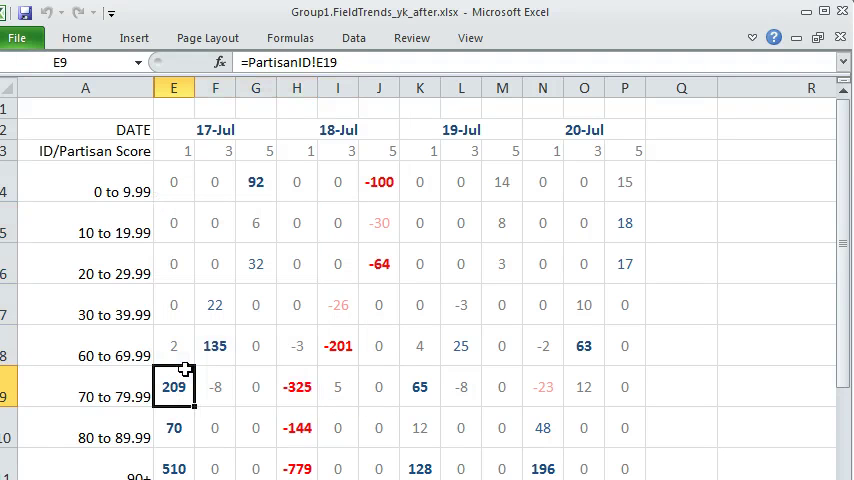
pyautogui.click(215, 346)
pyautogui.click(215, 305)
pyautogui.click(256, 264)
pyautogui.press('Up')
pyautogui.press('Up')
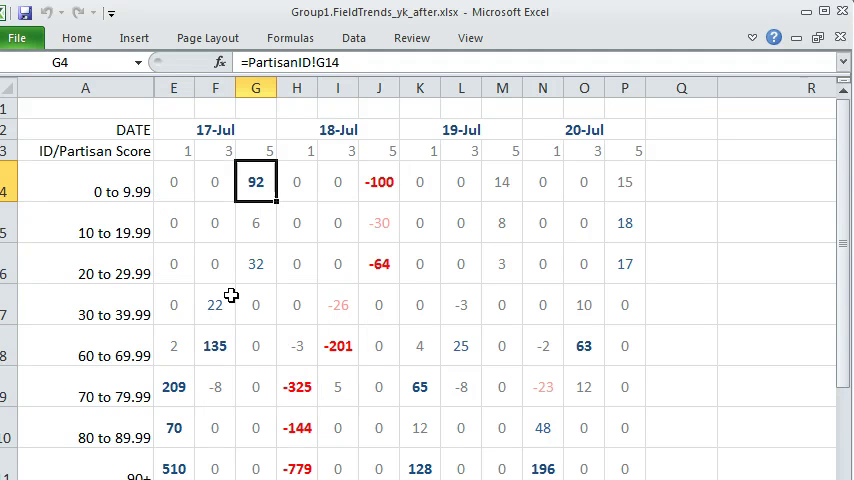
pyautogui.click(168, 178)
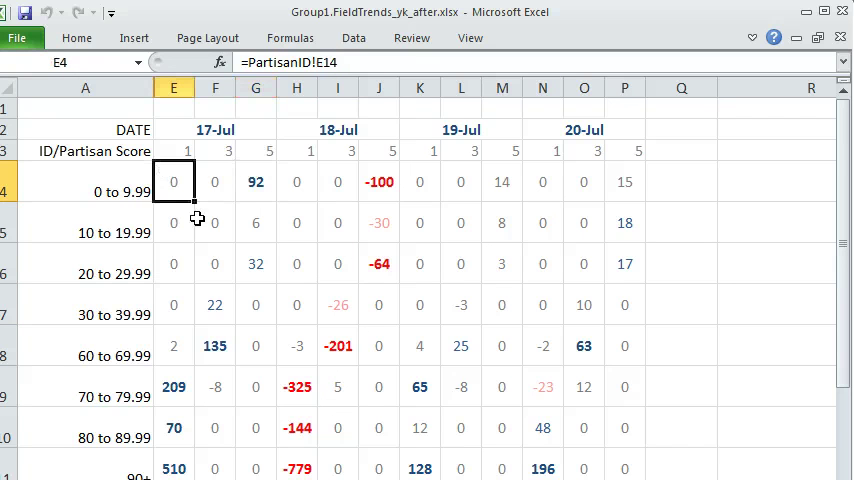